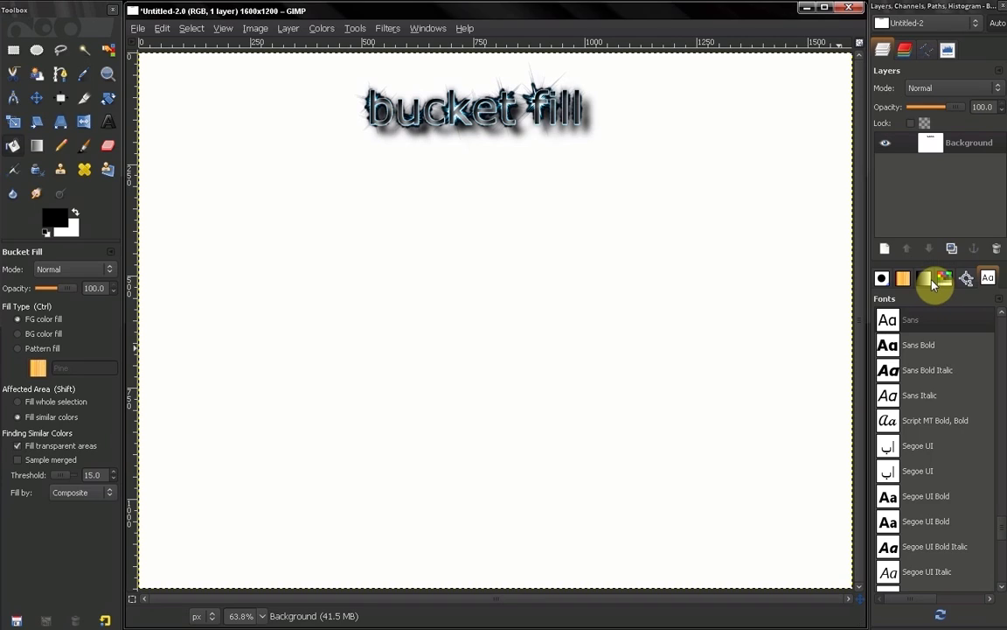
# Show the Gradients list in the lower dock and browse the Tools > Paint Tools submenu
pyautogui.click(928, 282)
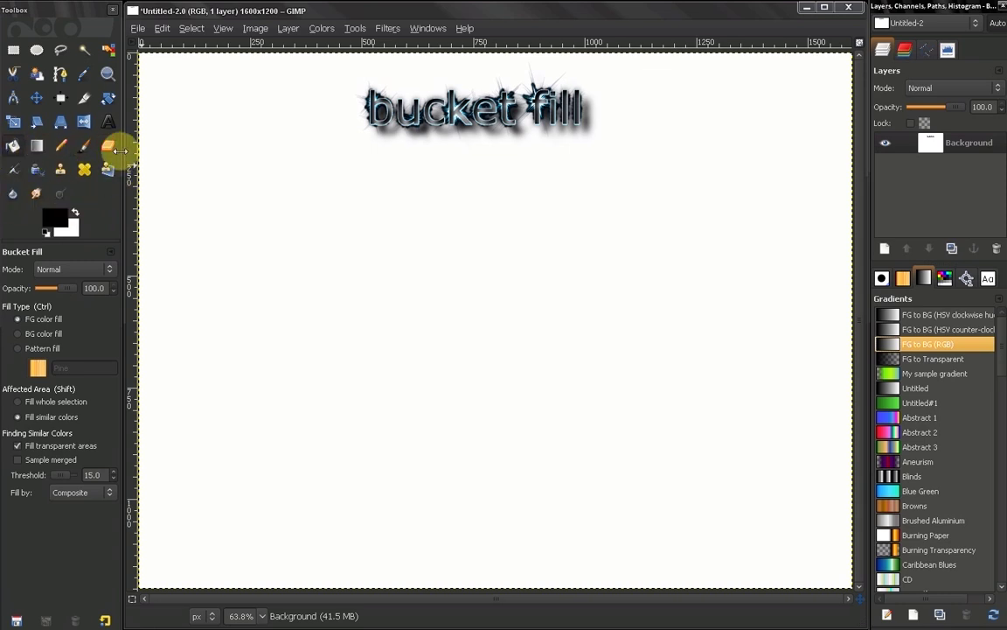
pyautogui.click(348, 32)
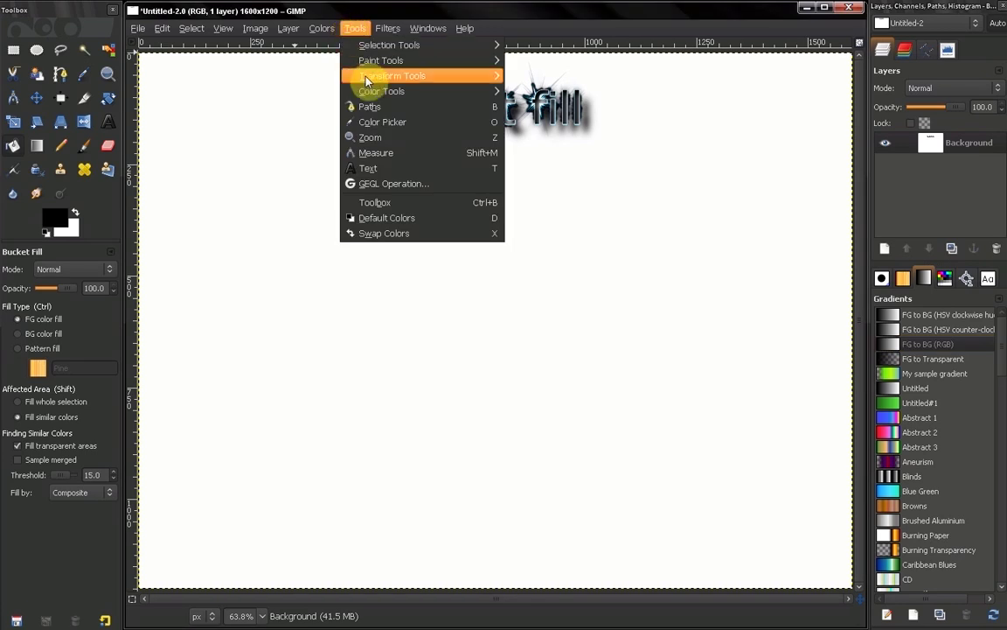
pyautogui.moveTo(461, 62)
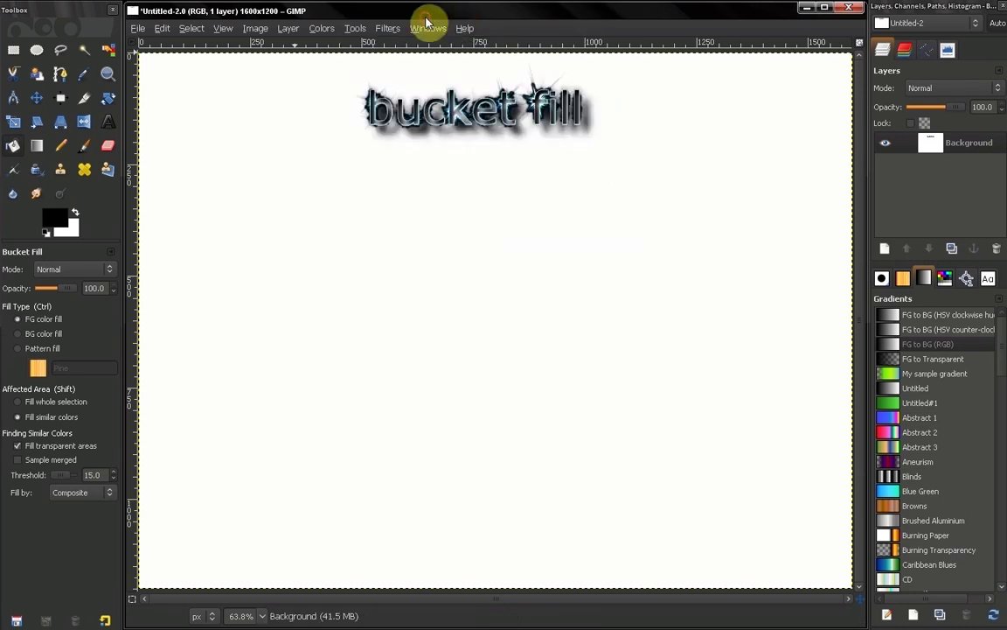
pyautogui.click(99, 271)
pyautogui.scroll(-1, 93, 283)
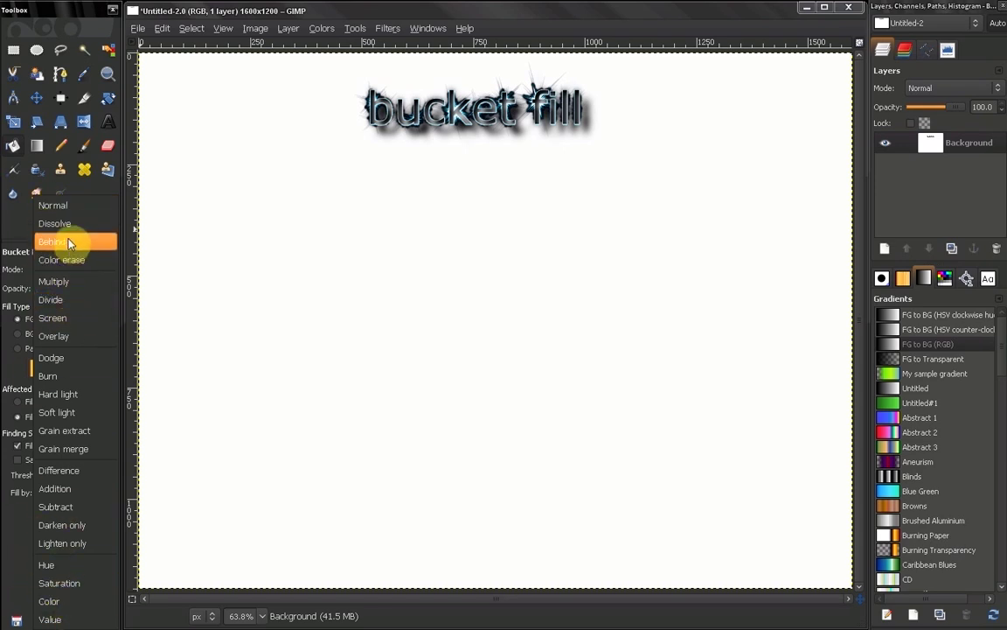
pyautogui.click(12, 225)
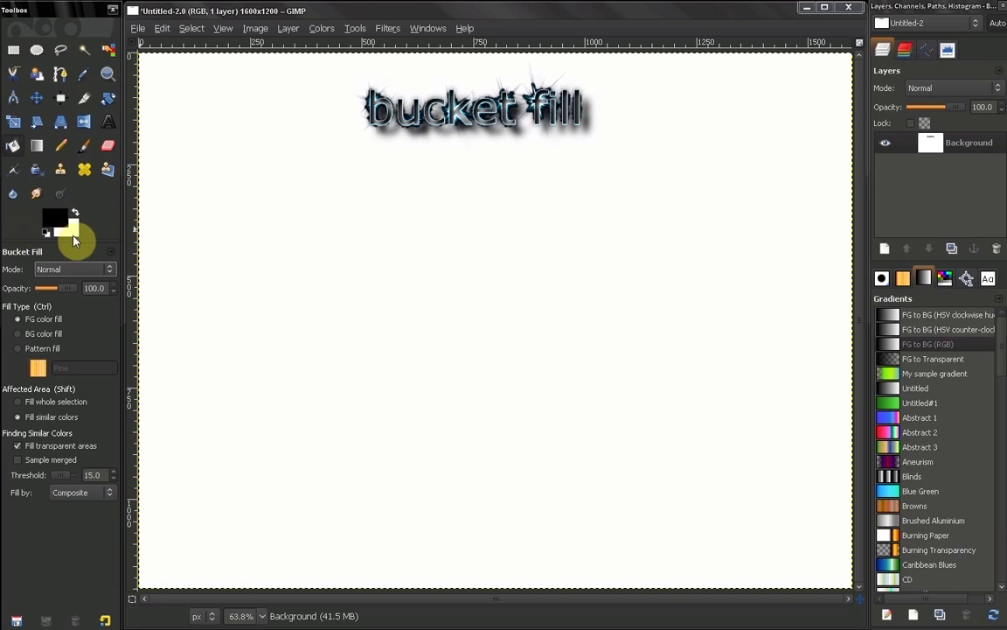
pyautogui.click(86, 269)
pyautogui.scroll(-2, 76, 311)
pyautogui.scroll(-1, 75, 310)
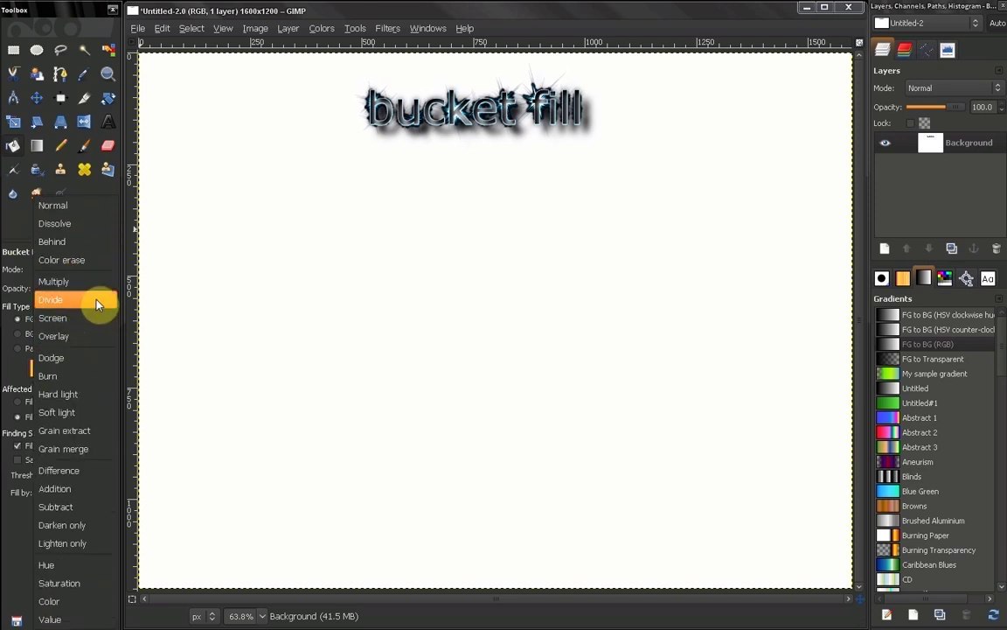
pyautogui.click(4, 232)
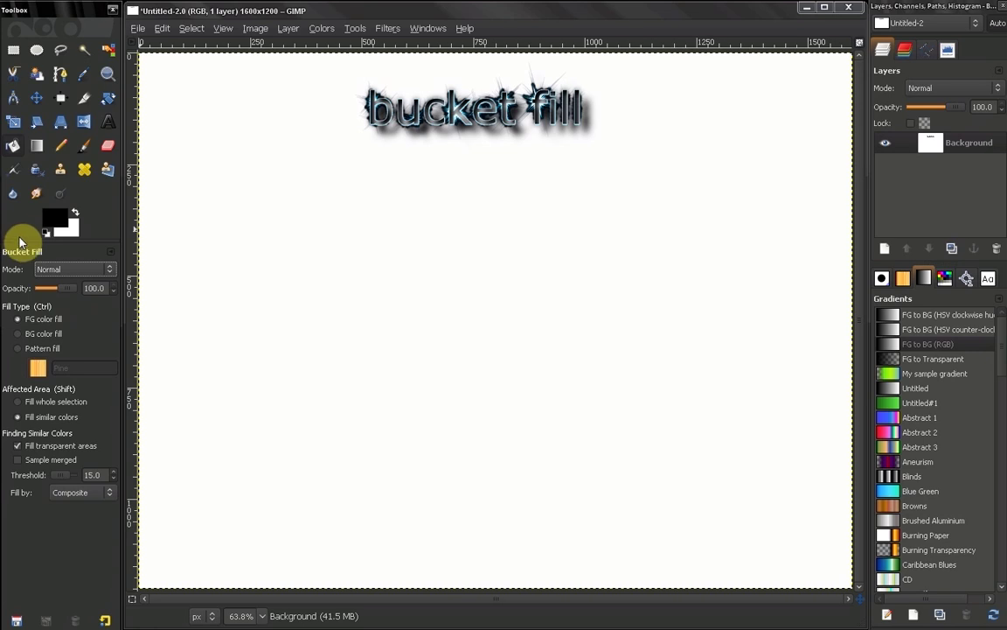
pyautogui.click(79, 271)
pyautogui.scroll(-1, 70, 297)
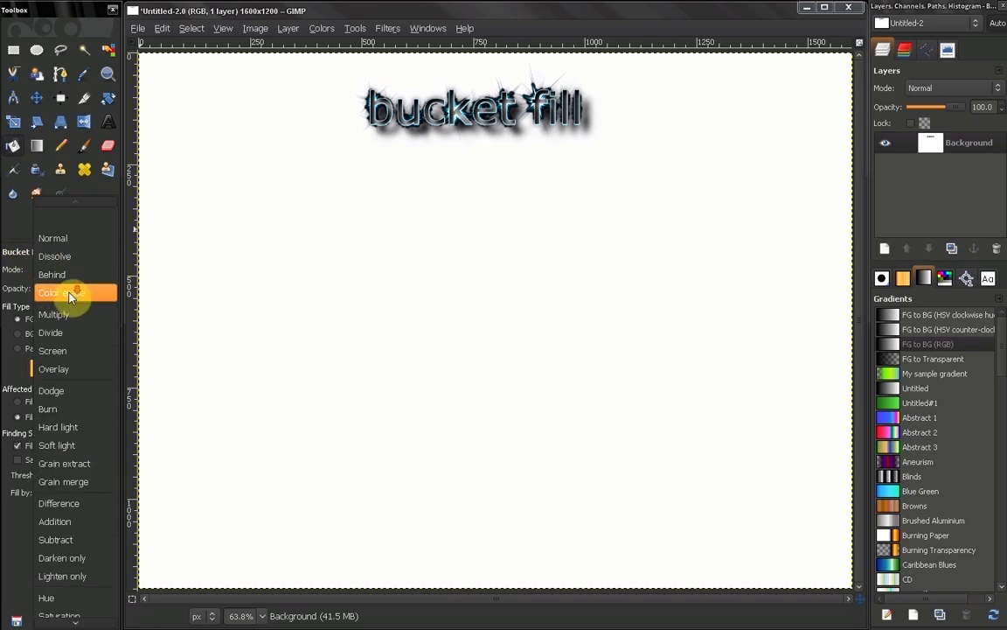
pyautogui.click(7, 225)
pyautogui.click(82, 149)
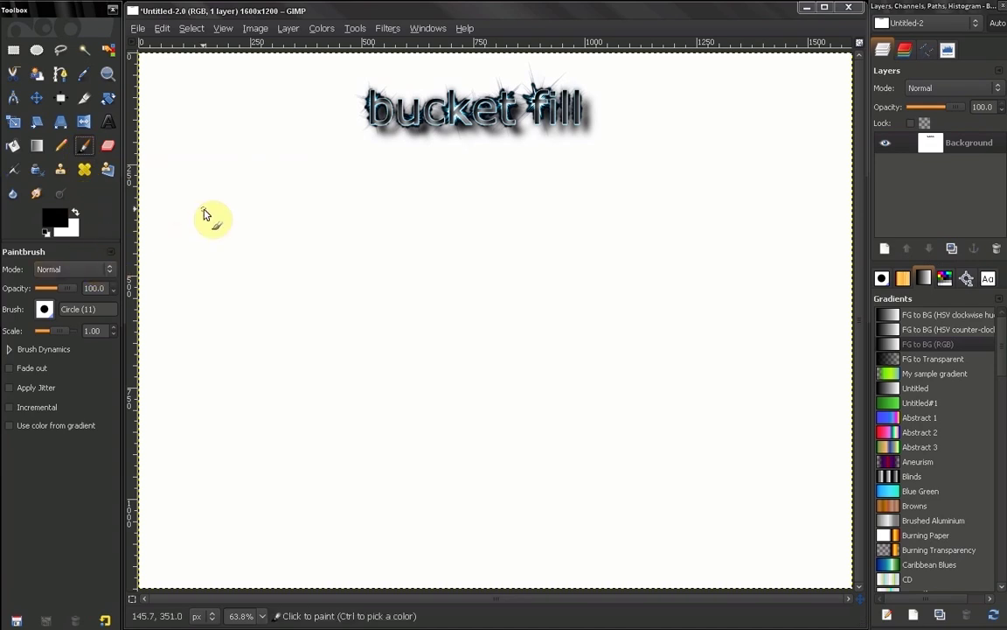
pyautogui.click(18, 149)
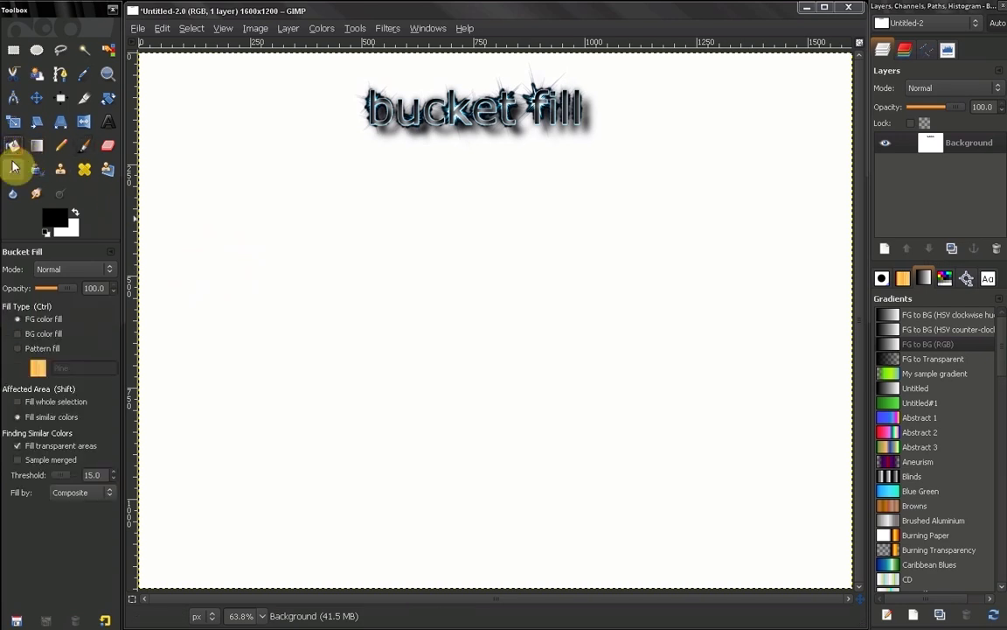
pyautogui.click(63, 267)
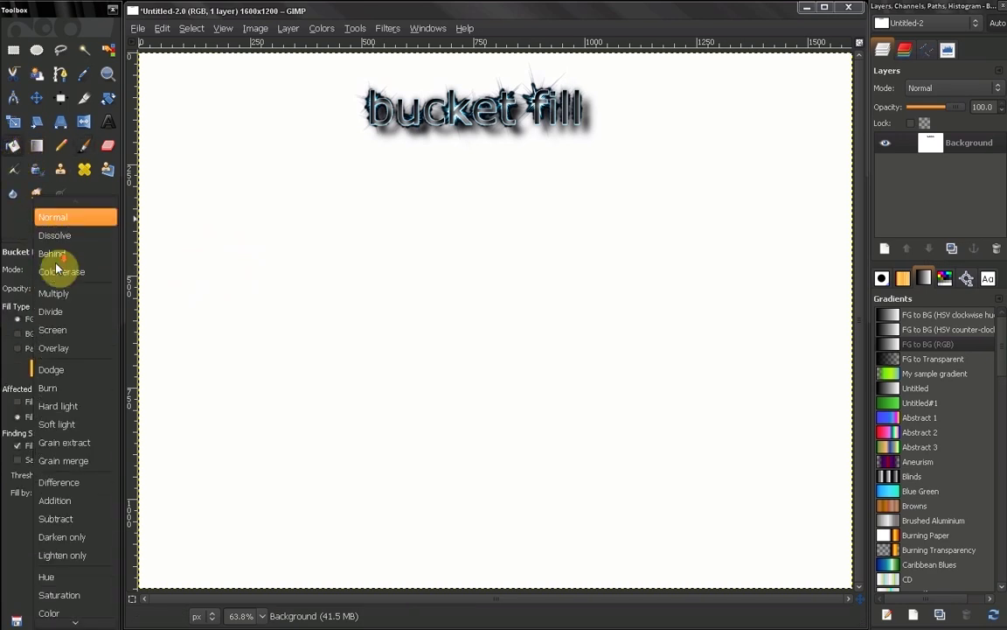
pyautogui.click(12, 226)
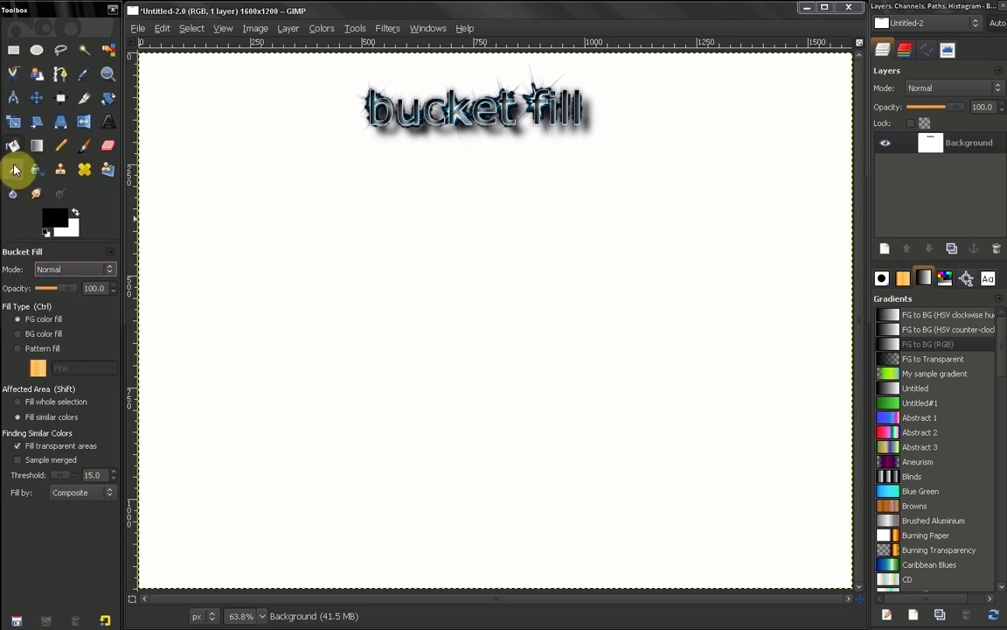
pyautogui.click(36, 147)
pyautogui.click(60, 149)
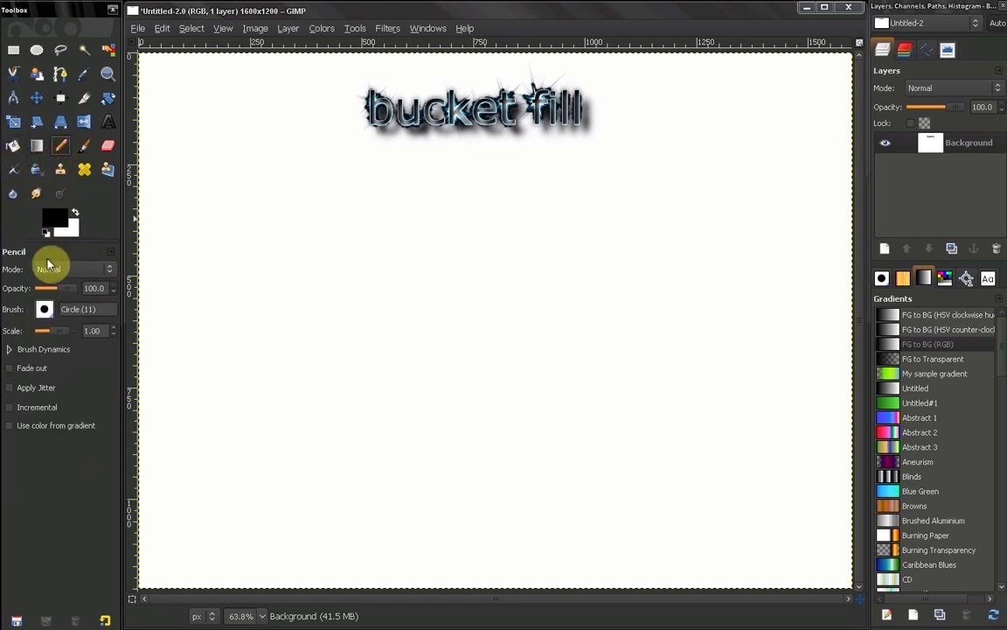
pyautogui.click(84, 147)
pyautogui.click(107, 146)
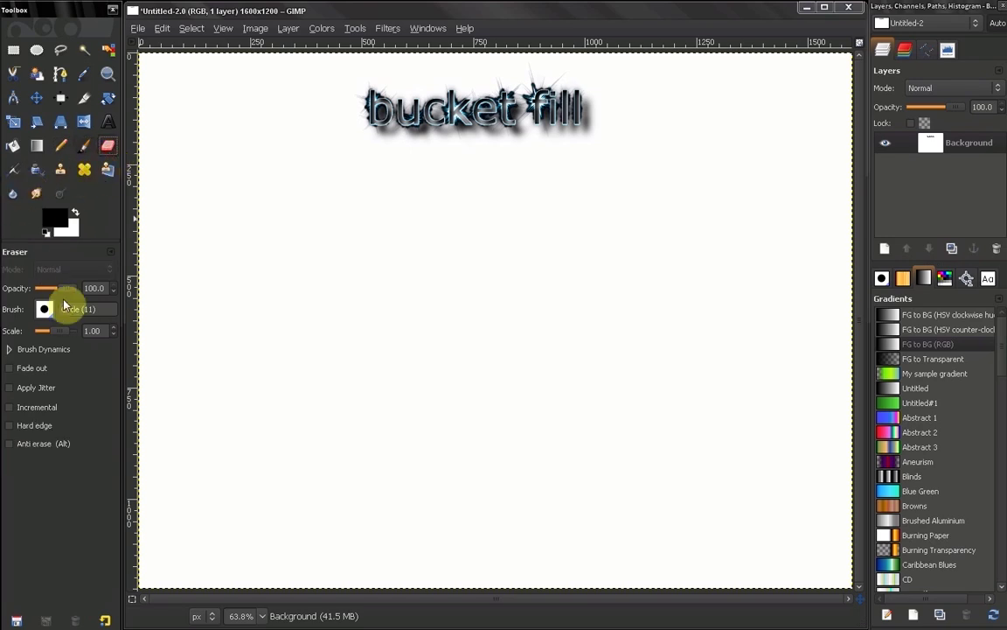
pyautogui.click(16, 169)
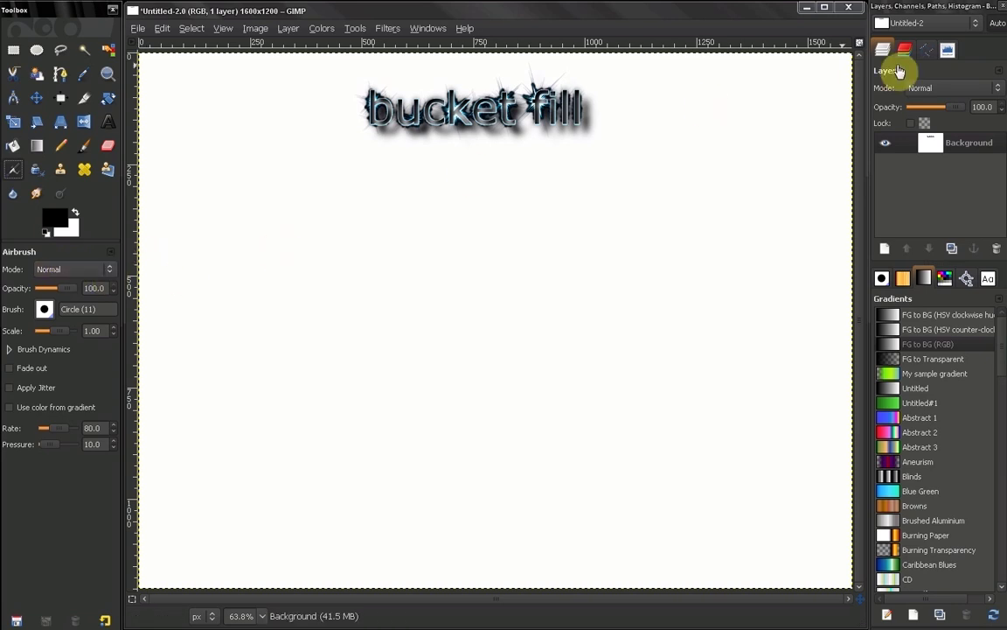
pyautogui.click(998, 89)
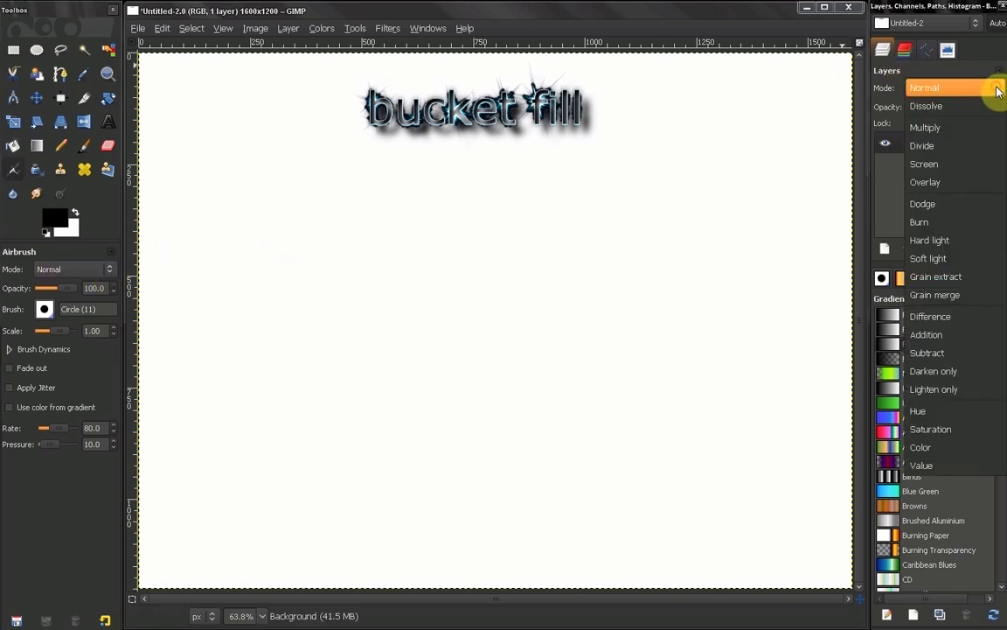
pyautogui.click(999, 91)
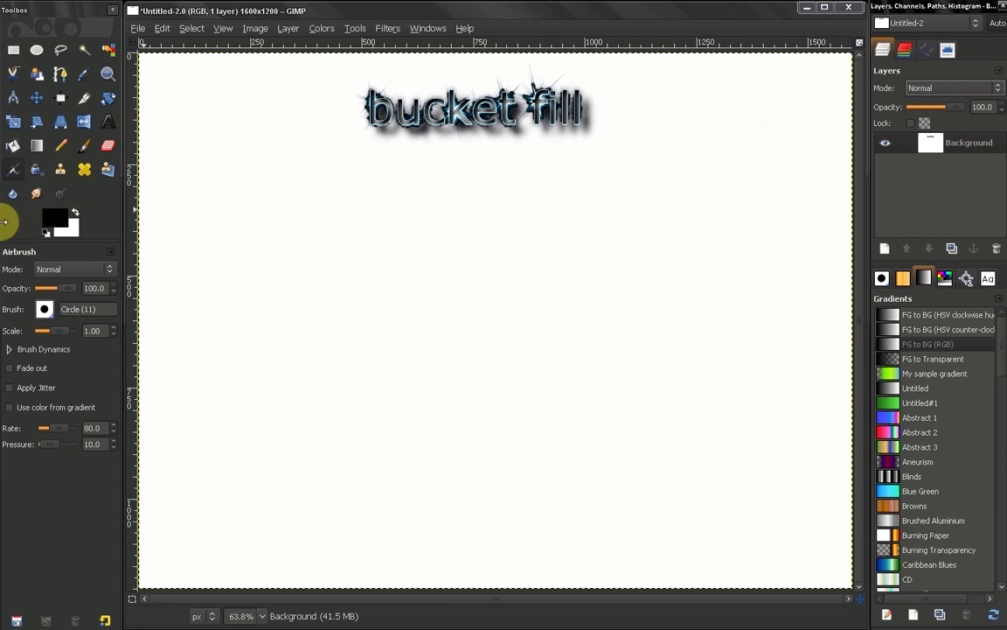
pyautogui.click(12, 146)
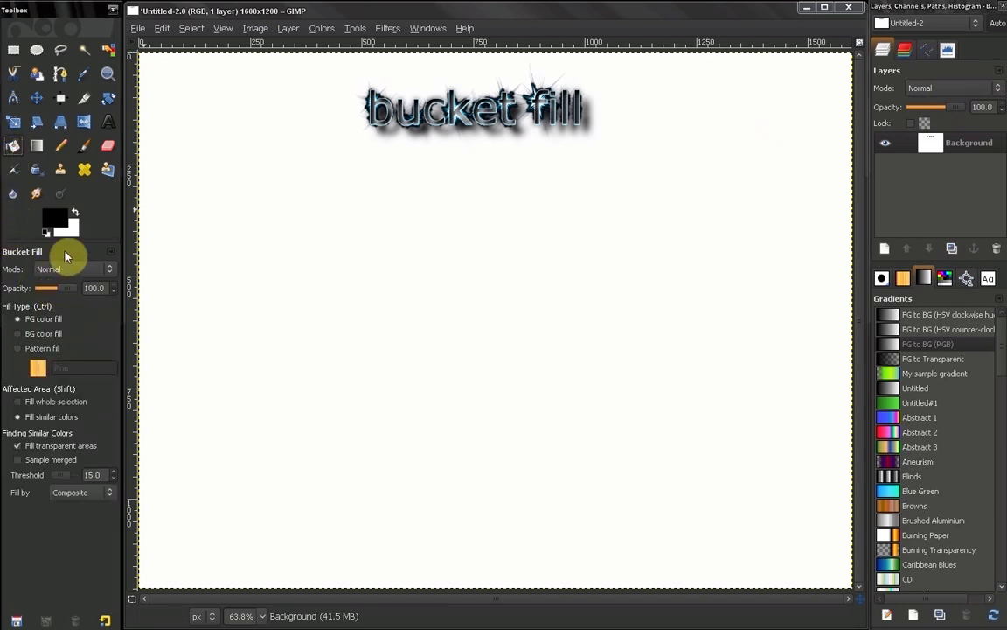
# Select a 652×470 rectangle below the title and add a transparent New Layer above Background
pyautogui.click(16, 49)
pyautogui.moveTo(271, 199); pyautogui.dragTo(562, 408)
pyautogui.hotkey('ctrl', 'shift', 'n')
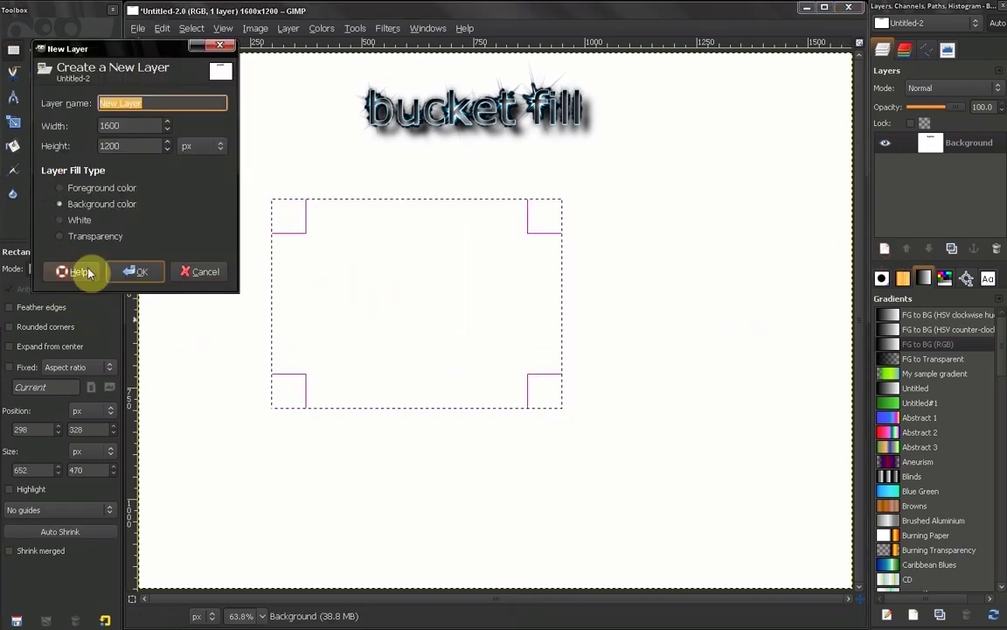
pyautogui.click(61, 236)
pyautogui.click(137, 271)
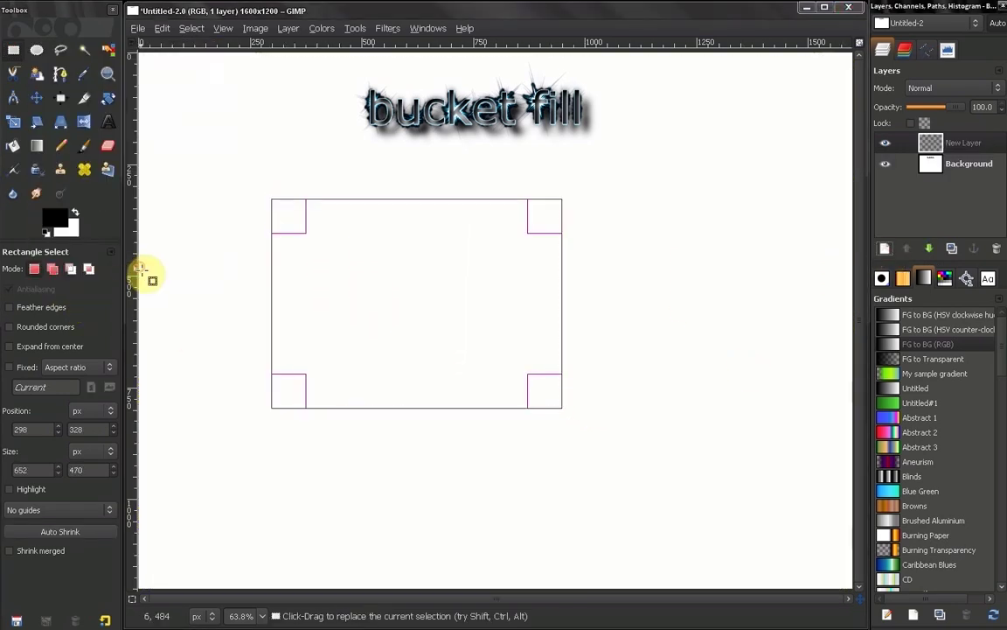
pyautogui.click(14, 144)
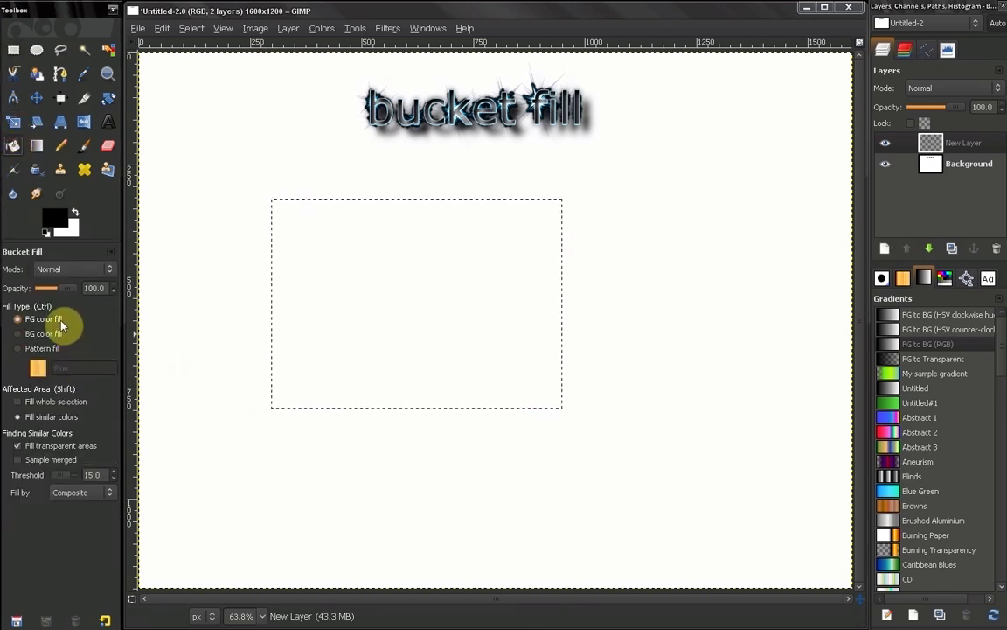
# Fill the selection black, set the foreground to blue and refill, then undo both fills
pyautogui.click(378, 266)
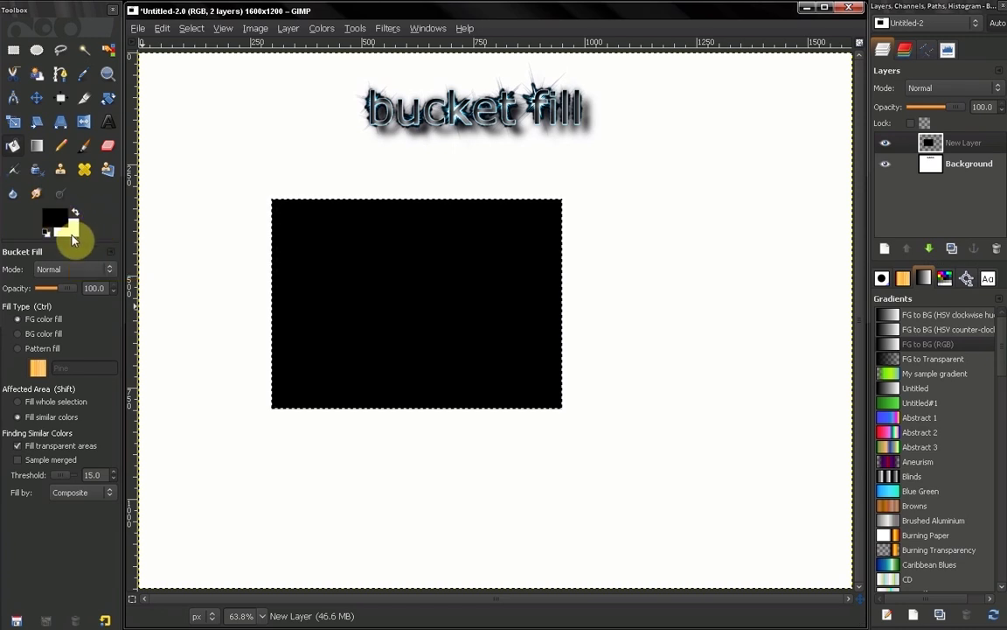
pyautogui.click(61, 223)
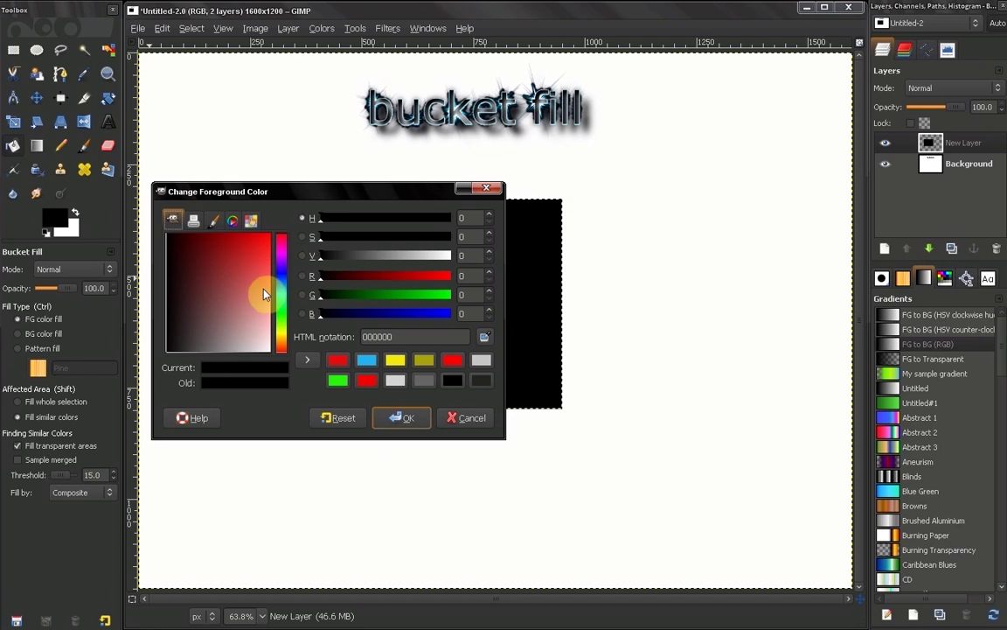
pyautogui.moveTo(258, 268); pyautogui.dragTo(253, 310)
pyautogui.click(366, 360)
pyautogui.click(394, 420)
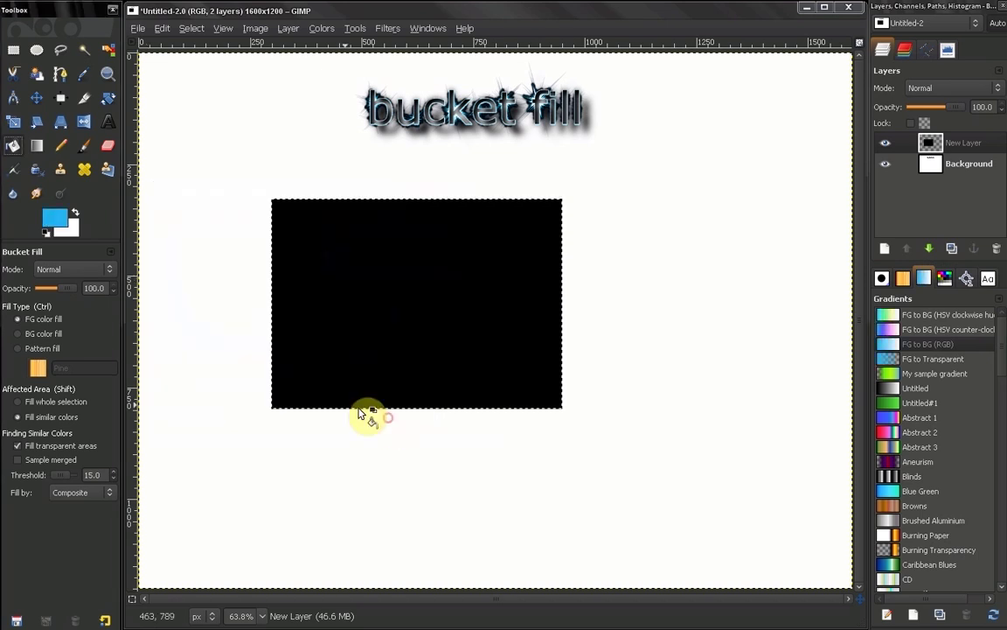
pyautogui.click(328, 312)
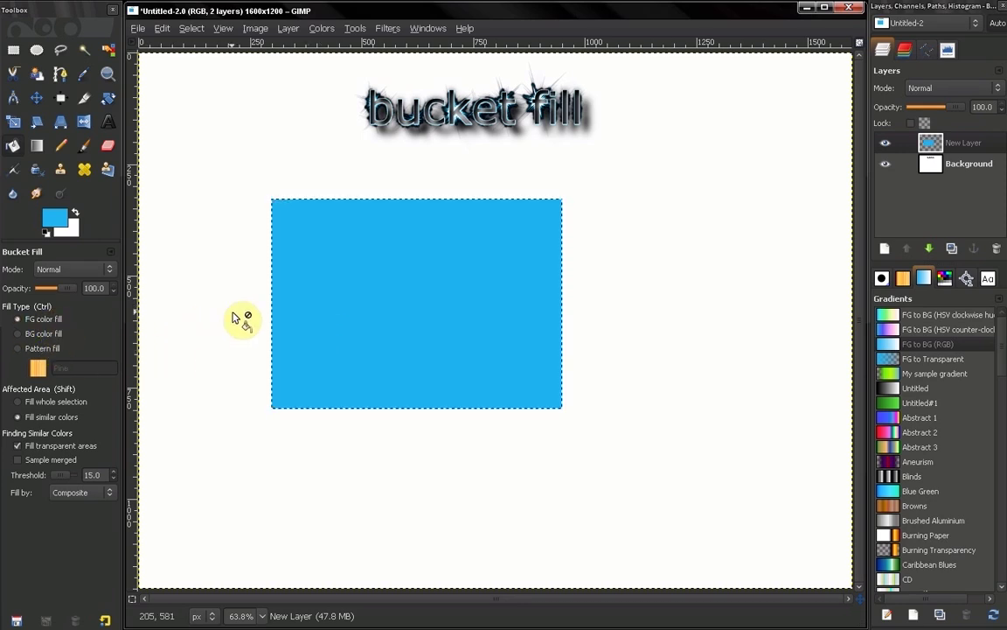
pyautogui.hotkey('ctrl', 'z')
pyautogui.hotkey('ctrl', 'z')
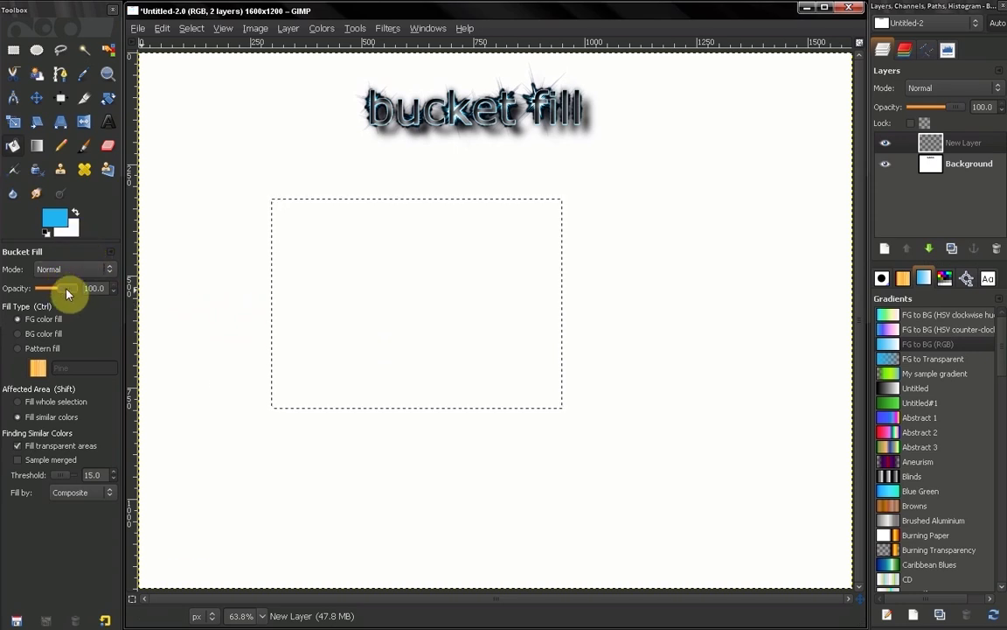
# Fill the rectangle with blue at 40.6 bucket fill opacity
pyautogui.moveTo(66, 291); pyautogui.dragTo(53, 293)
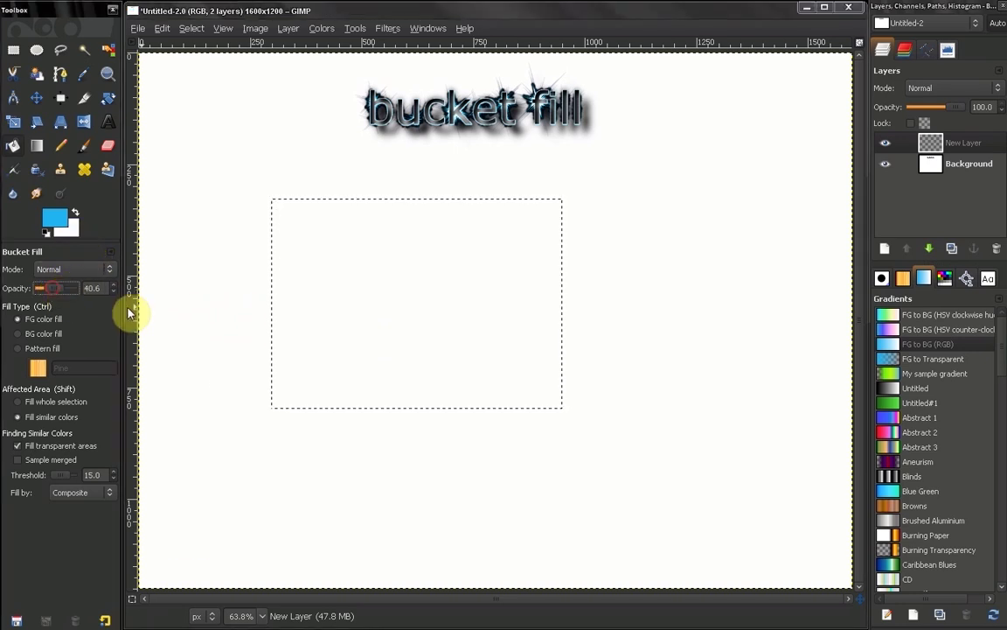
pyautogui.click(333, 306)
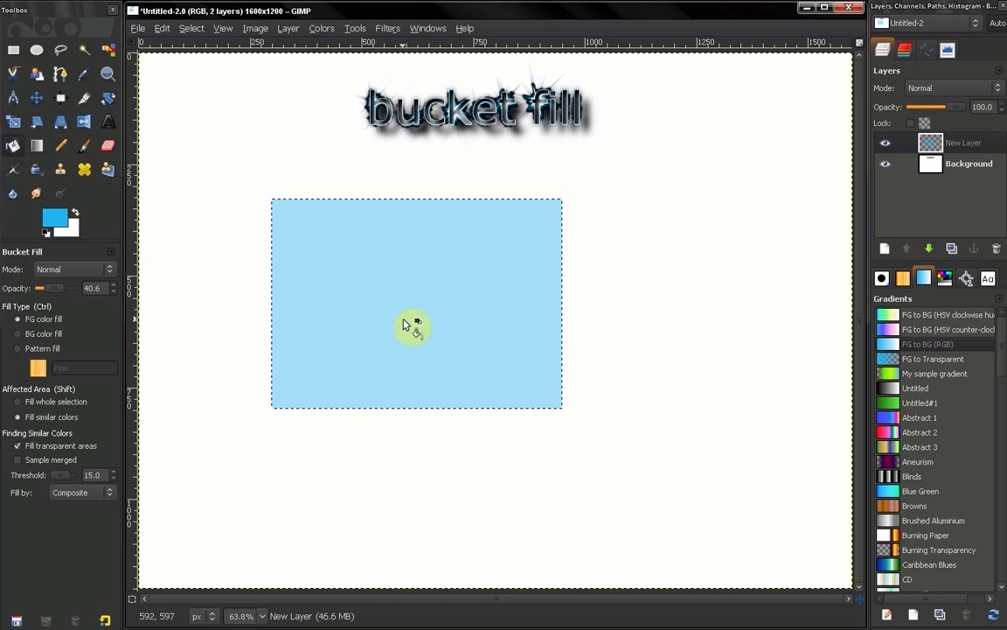
pyautogui.click(36, 97)
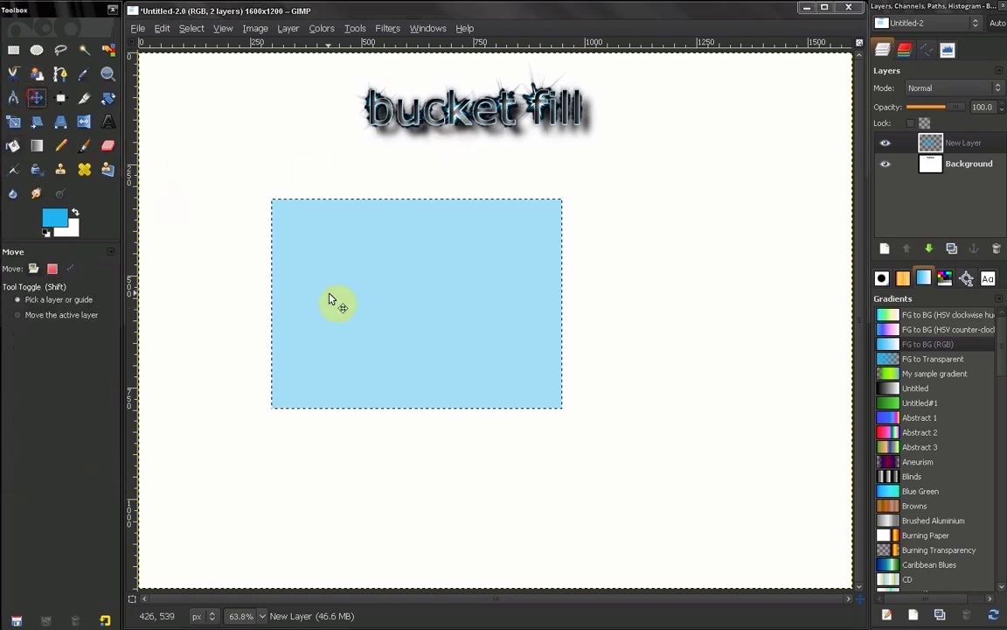
pyautogui.moveTo(360, 313); pyautogui.dragTo(387, 203)
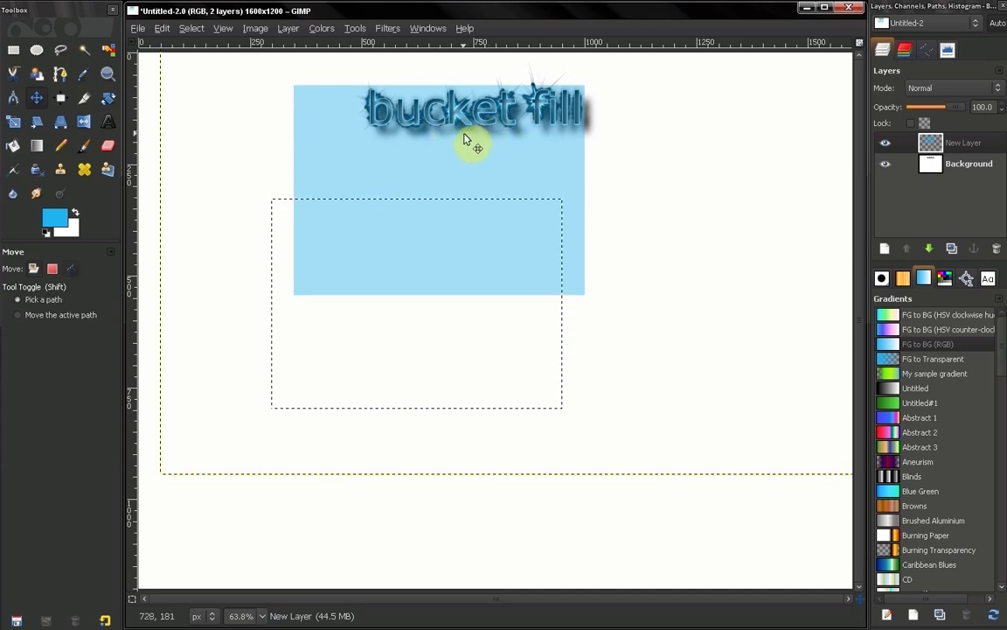
pyautogui.hotkey('ctrl', 'z')
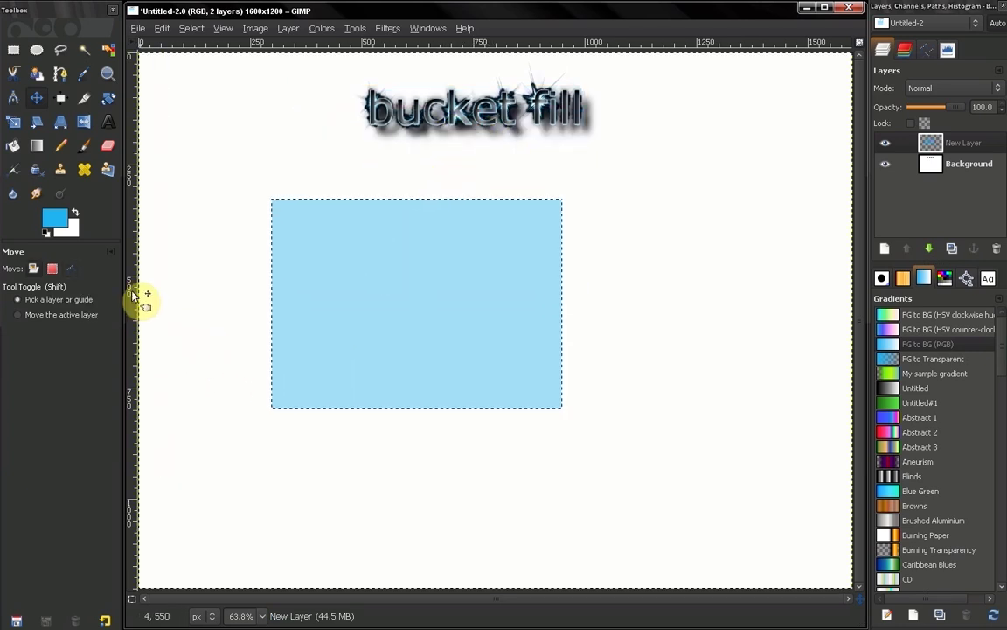
pyautogui.click(13, 145)
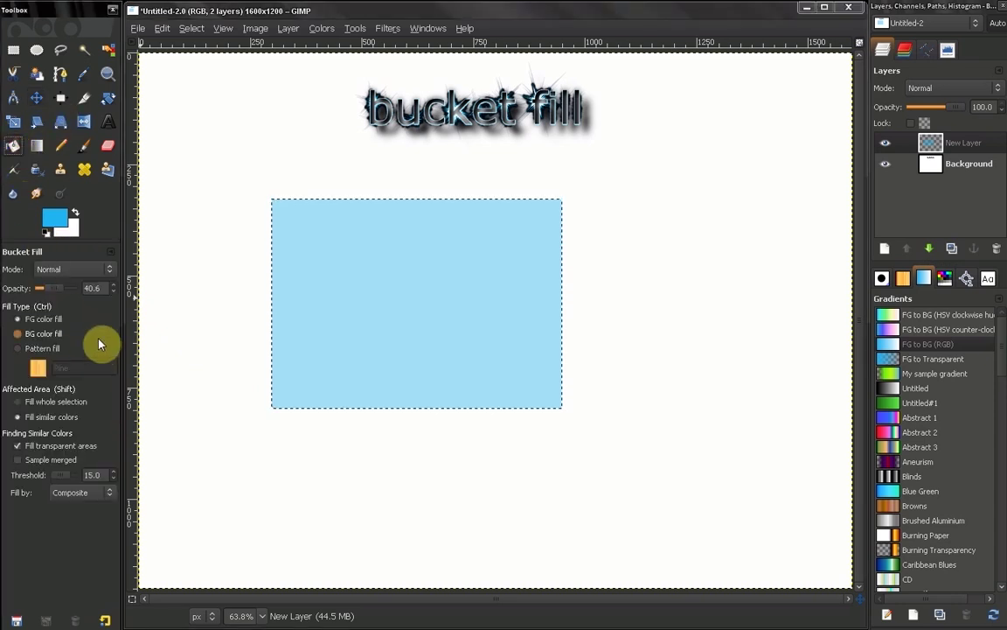
# Switch to BG color fill at 100 opacity, set the background colour to green, and fill the rectangle
pyautogui.click(20, 339)
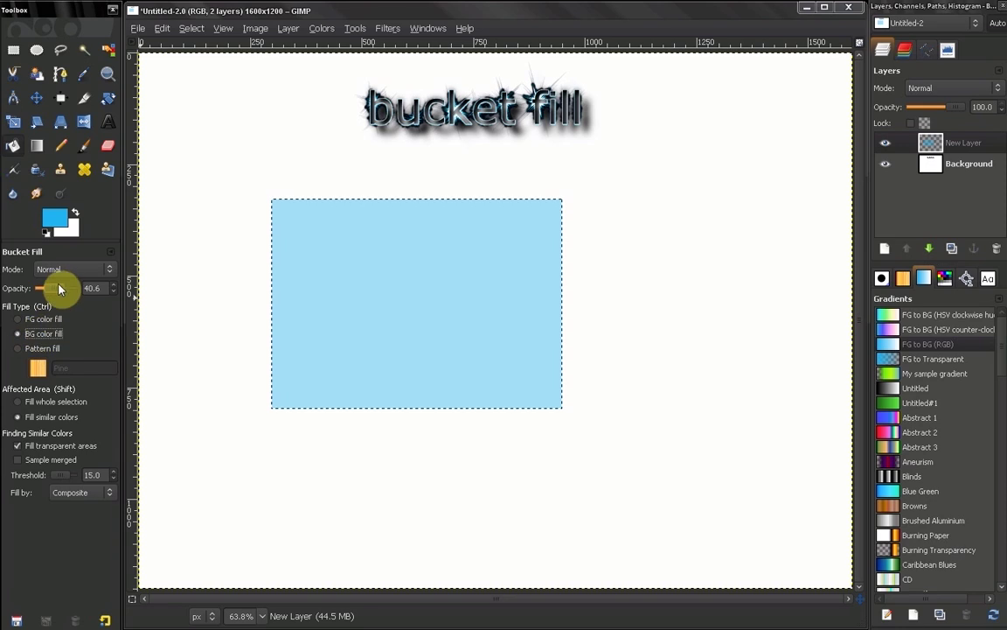
pyautogui.moveTo(63, 287); pyautogui.dragTo(113, 299)
pyautogui.click(72, 231)
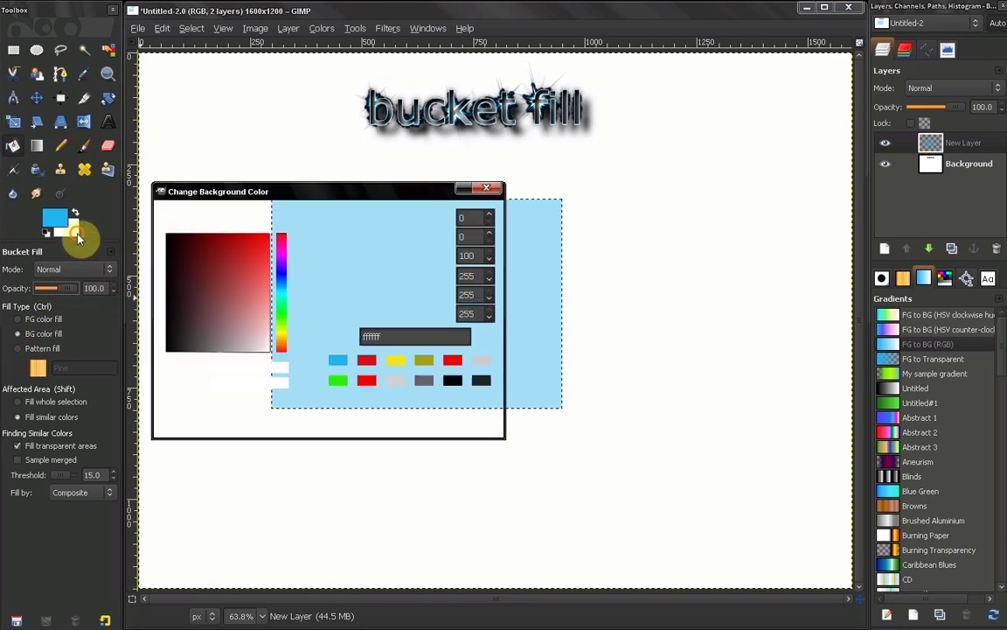
pyautogui.click(282, 322)
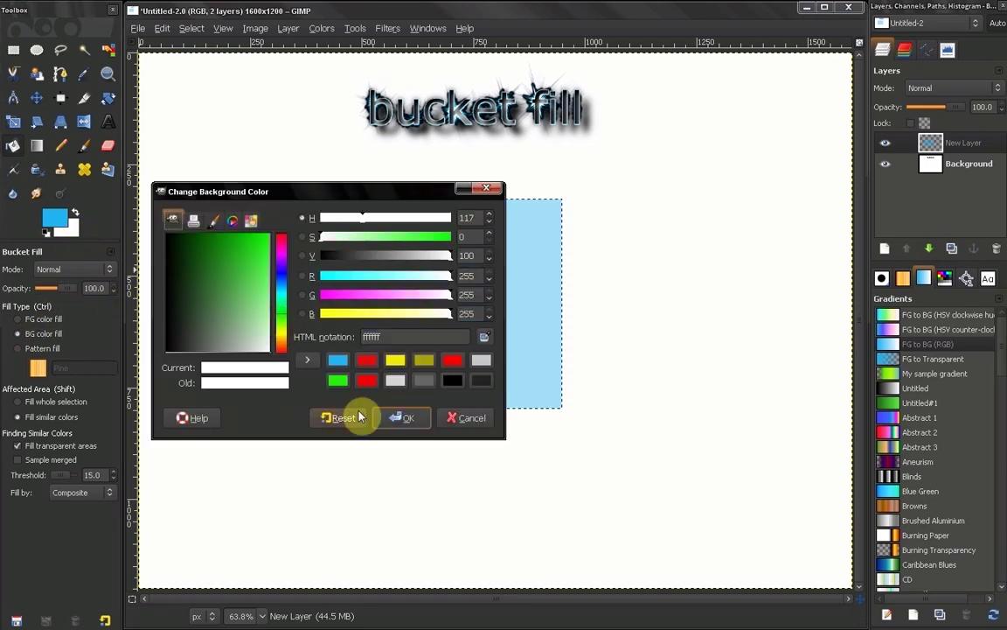
pyautogui.click(401, 417)
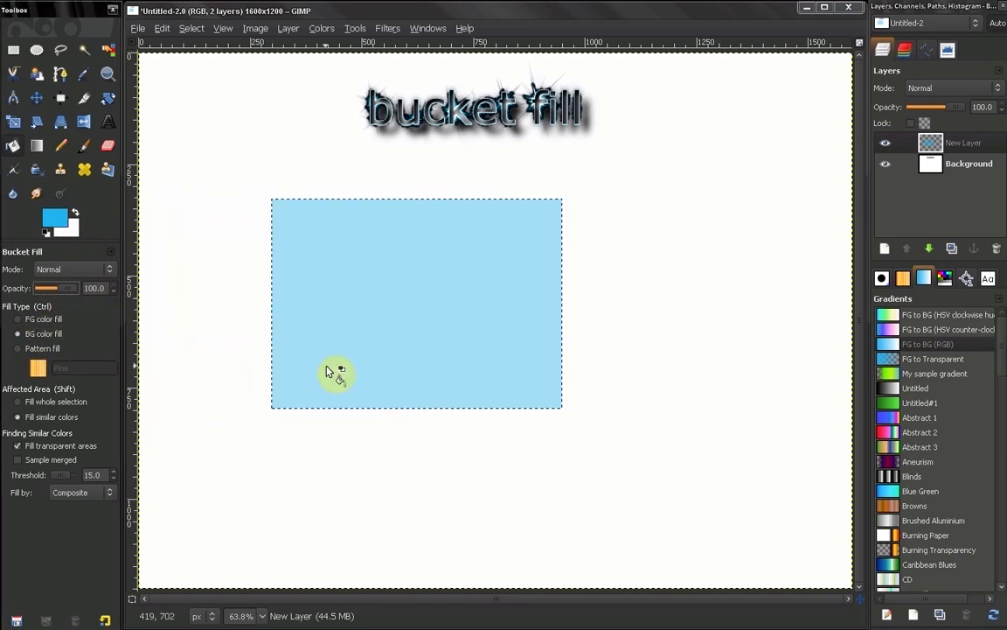
pyautogui.click(70, 225)
pyautogui.click(365, 382)
pyautogui.click(401, 417)
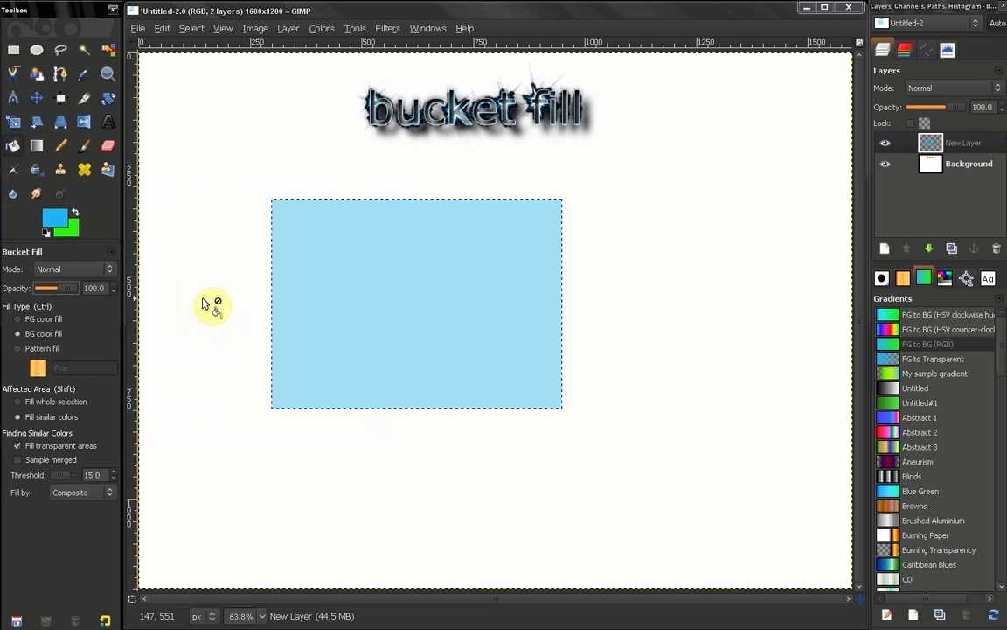
pyautogui.click(337, 289)
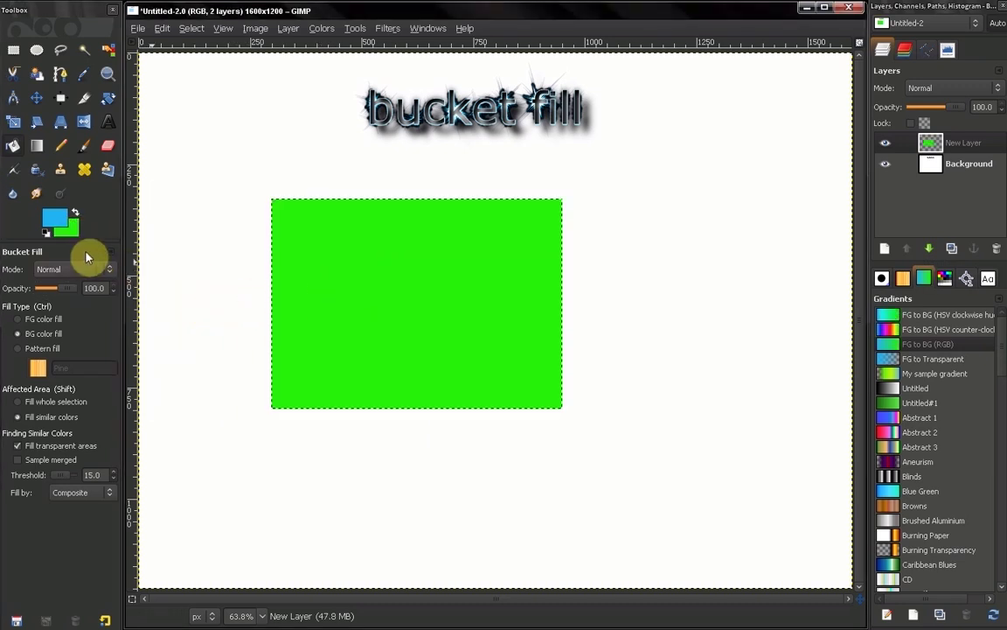
# Refill the rectangle with the blue foreground colour, then set the fill type to Pattern fill
pyautogui.click(39, 318)
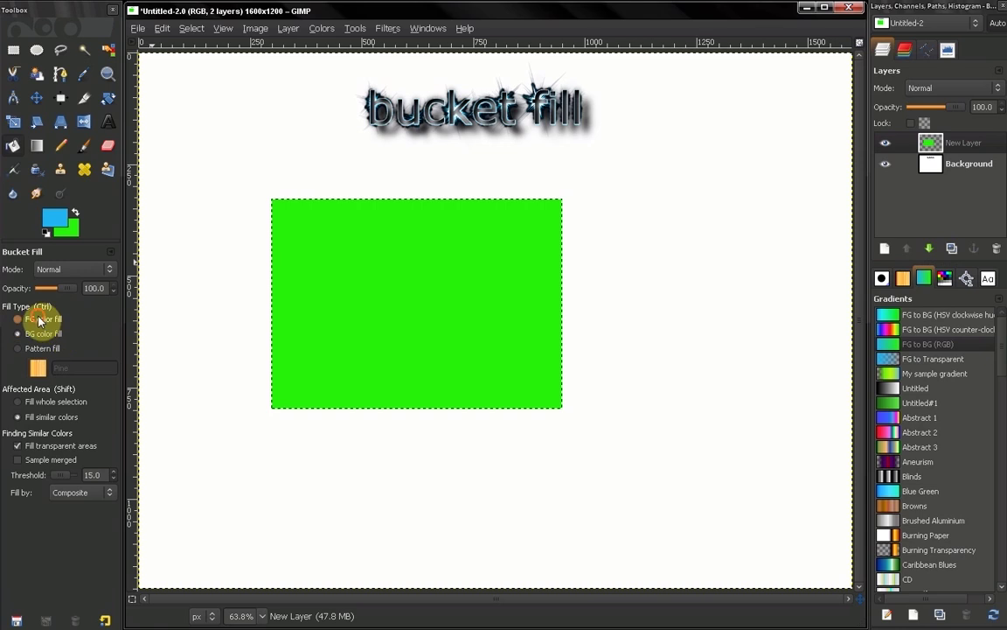
pyautogui.click(299, 303)
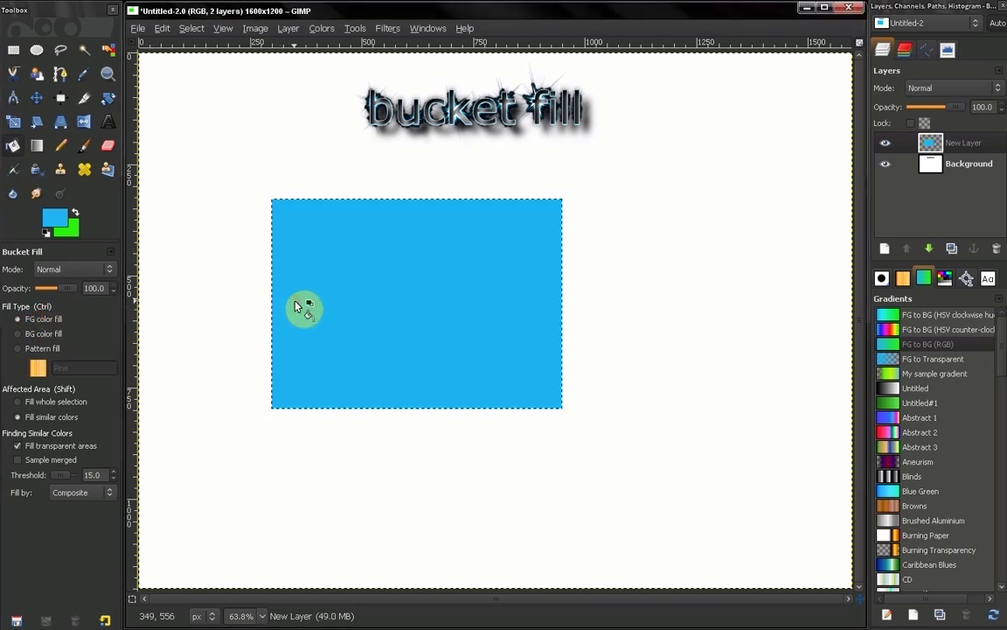
pyautogui.click(19, 334)
pyautogui.click(19, 320)
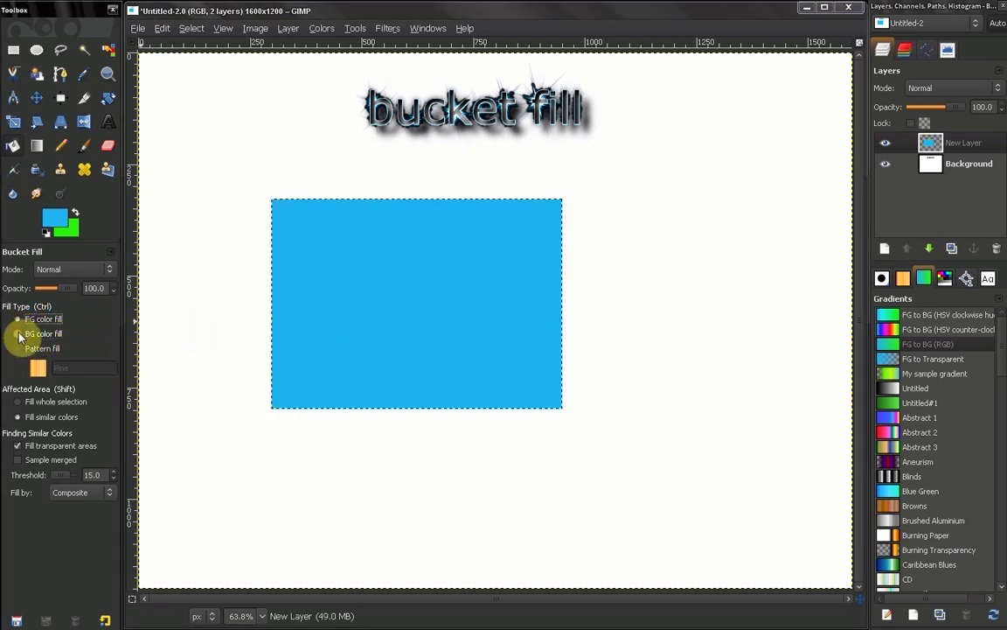
pyautogui.click(18, 348)
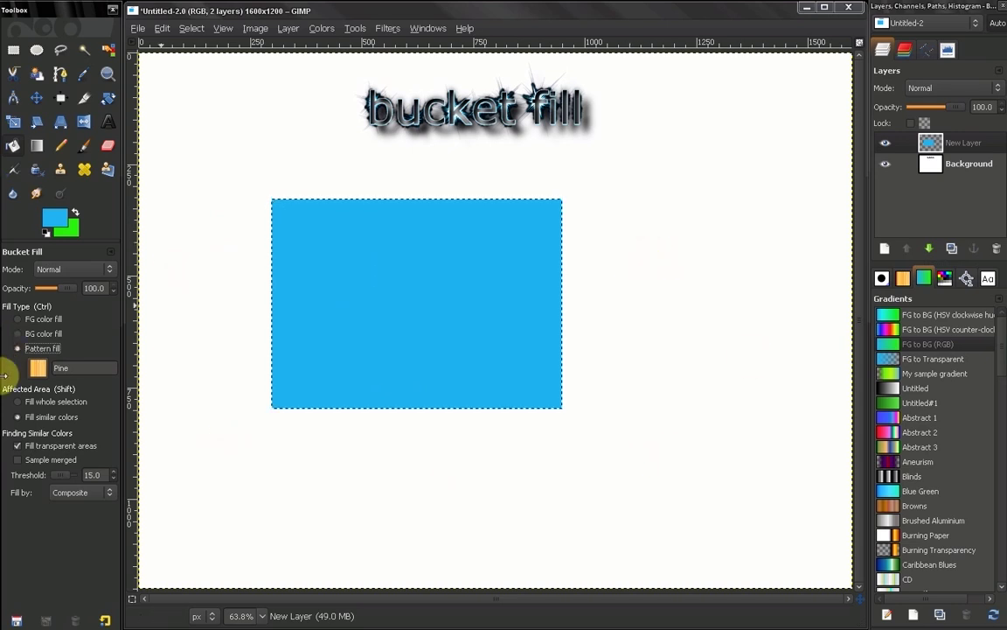
# Browse the pattern chooser in thumbnail and list views, open the Patterns panel, and enable Fill similar colors
pyautogui.click(38, 368)
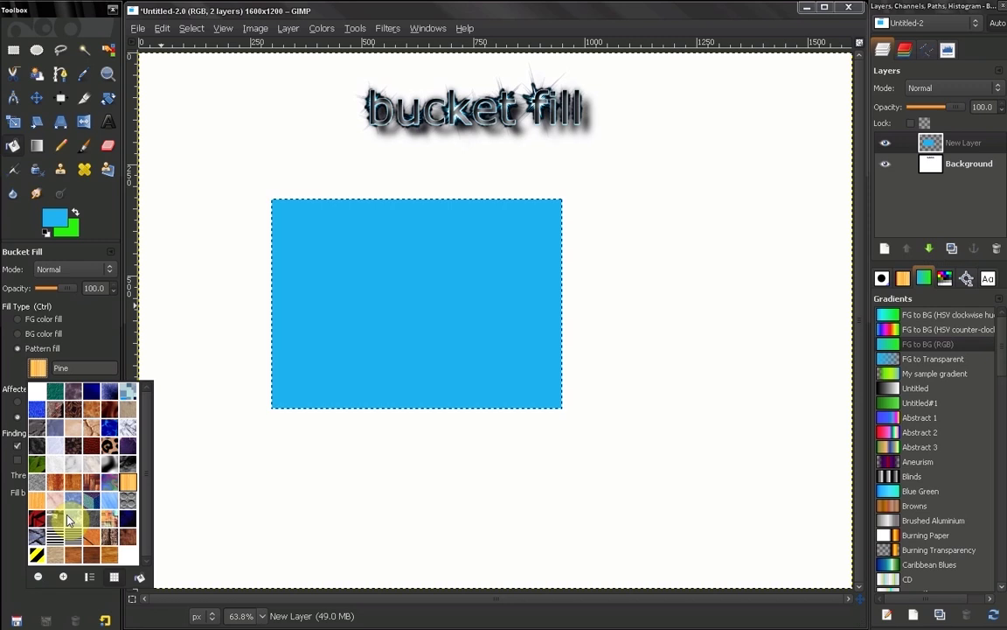
pyautogui.click(38, 577)
pyautogui.click(63, 577)
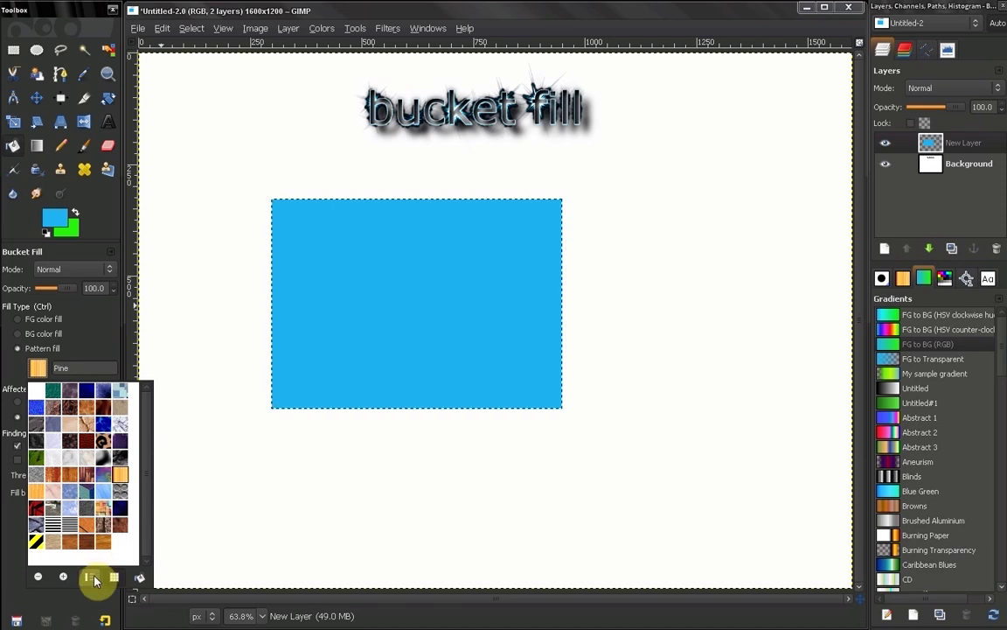
pyautogui.click(90, 577)
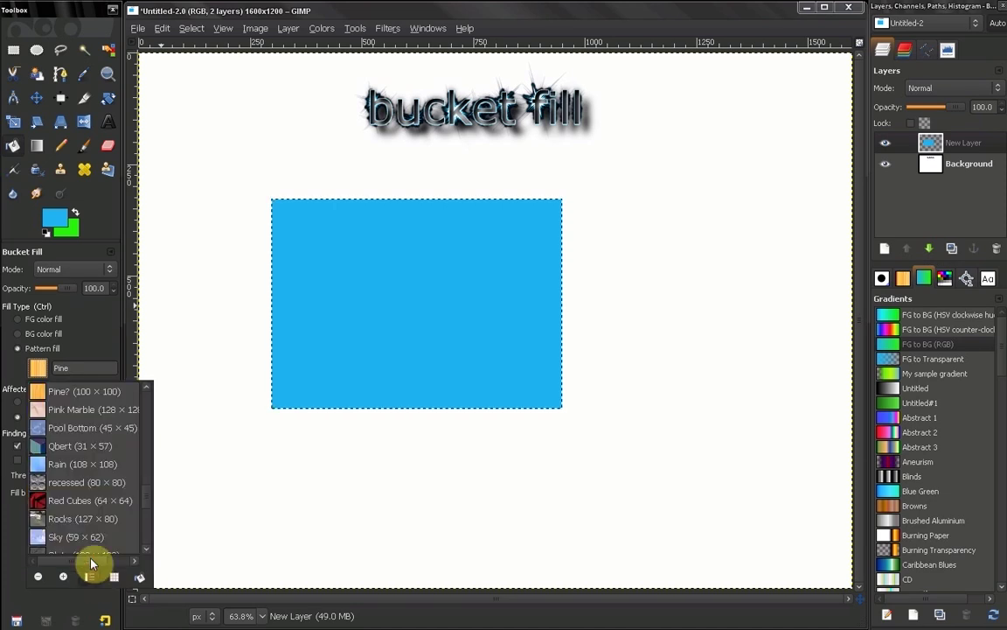
pyautogui.click(139, 577)
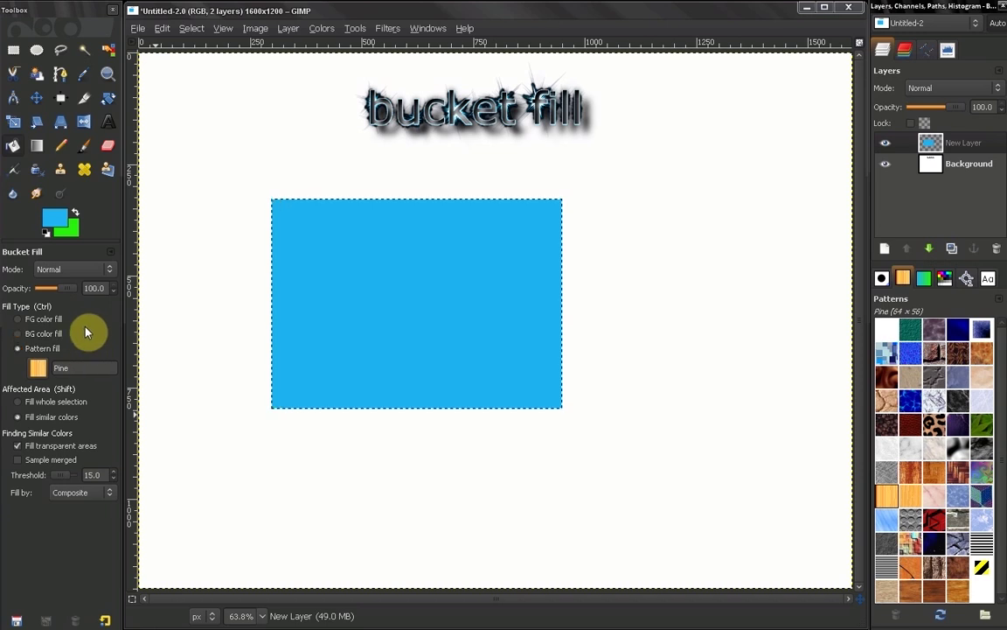
pyautogui.click(52, 417)
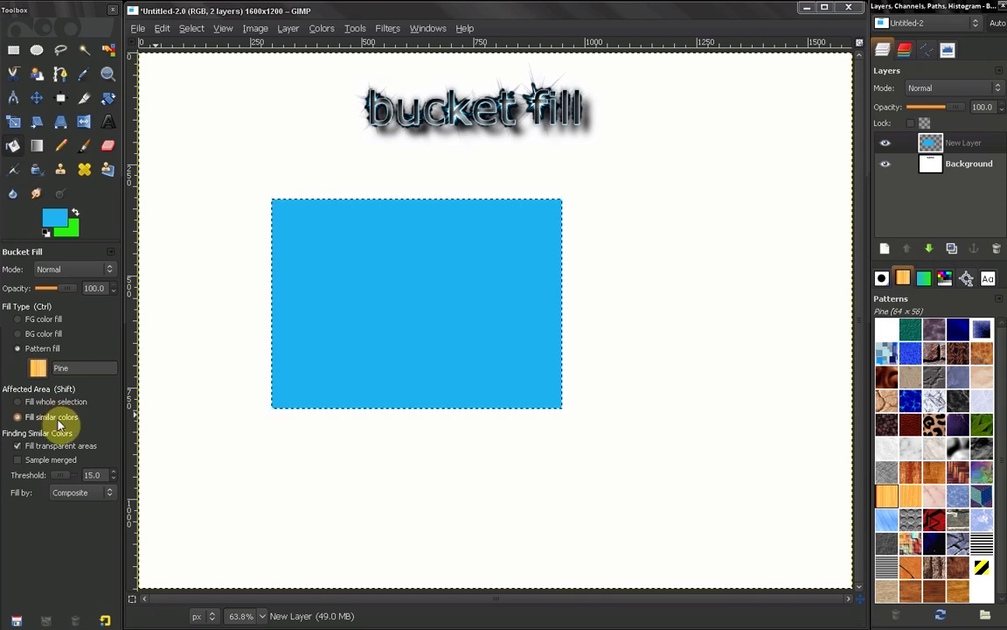